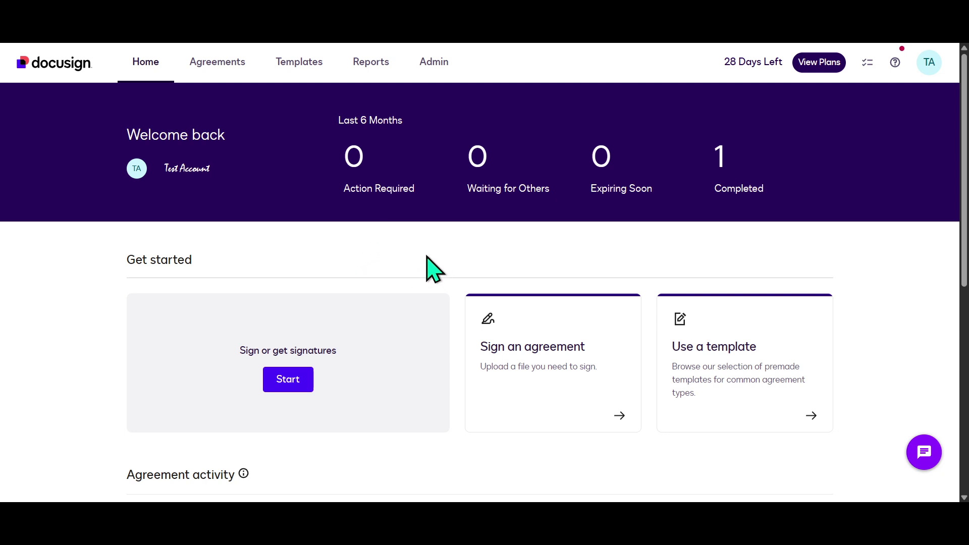
- Go to the Agreements inbox listing the Sample Contract and Fieldtrip Permission Slip
left_click(214, 64)
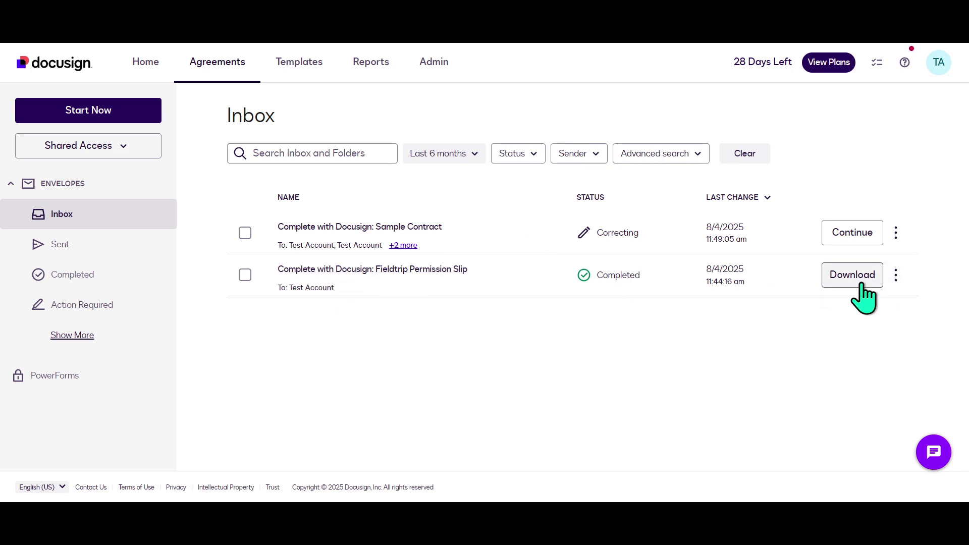
- Create a copy of the completed Fieldtrip Permission Slip from its row actions menu
left_click(896, 277)
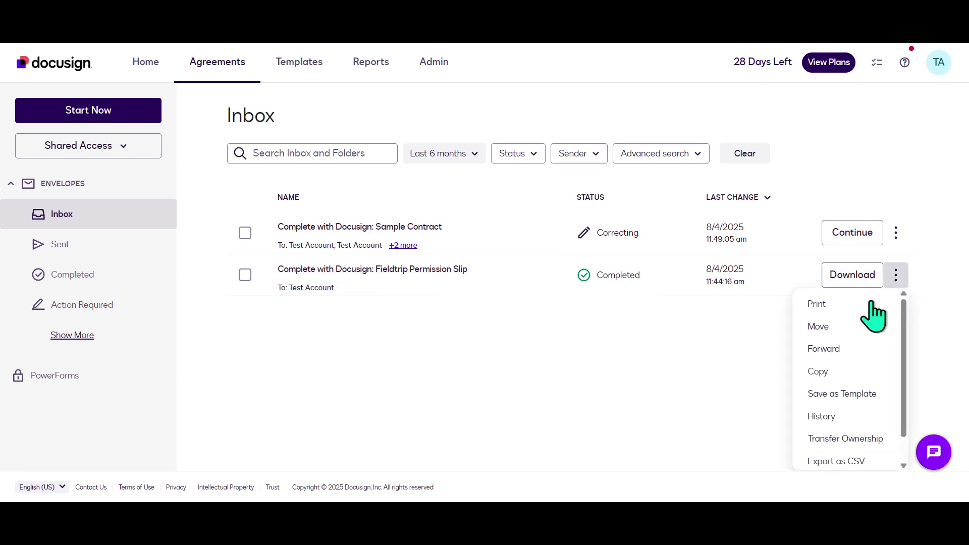
scroll(850, 377, "down", 1)
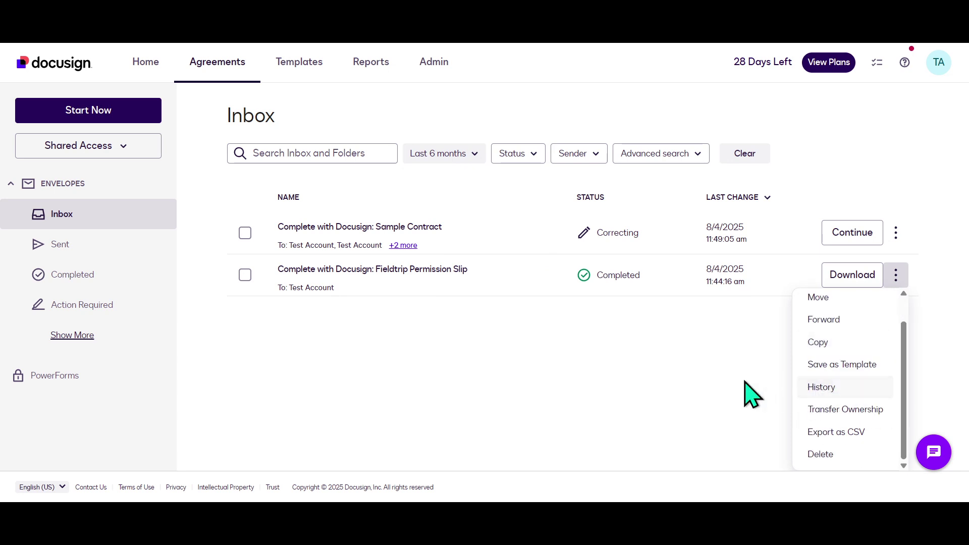
scroll(858, 401, "up", 1)
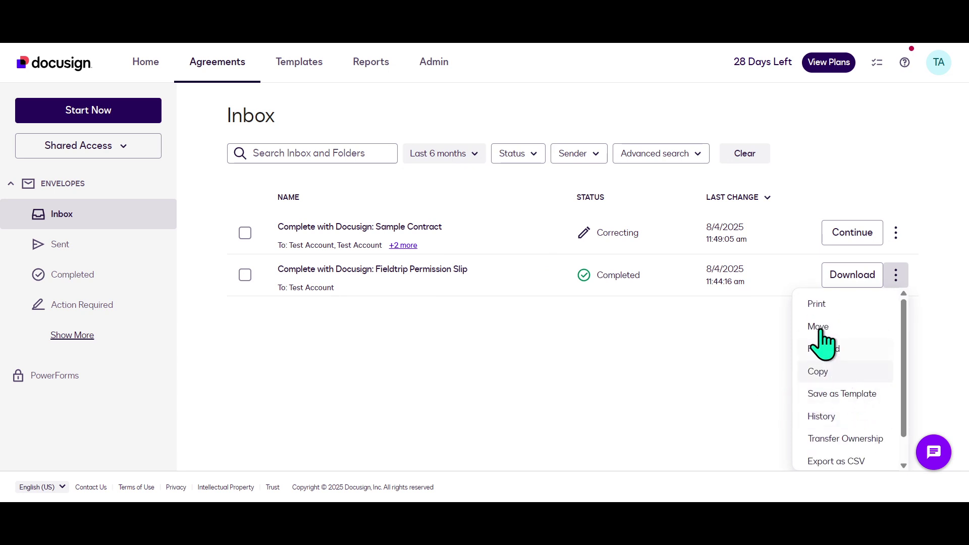
left_click(704, 398)
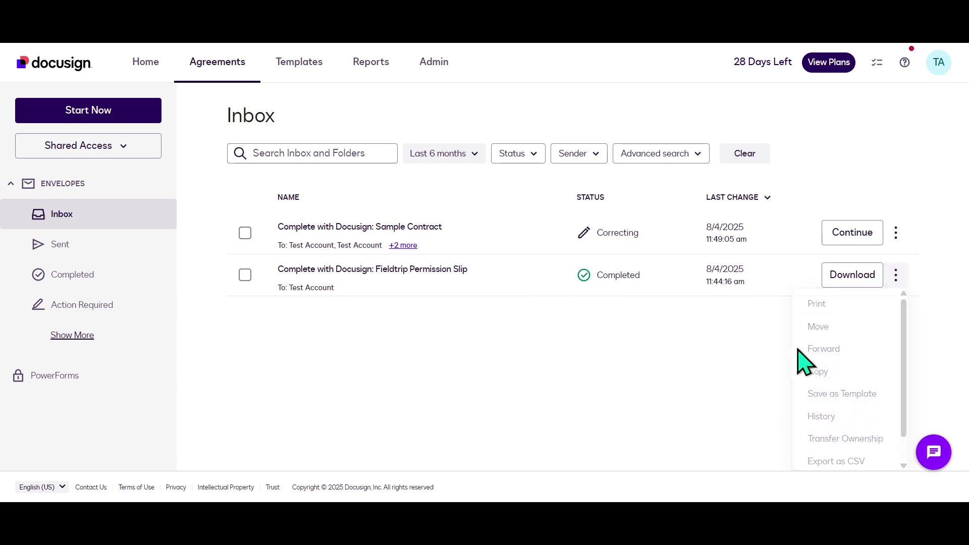
left_click(891, 286)
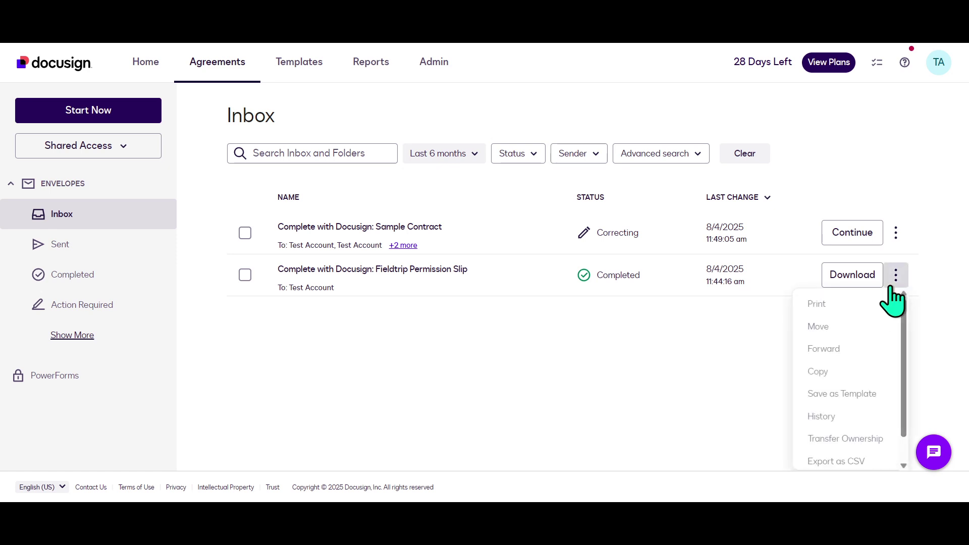
left_click(831, 384)
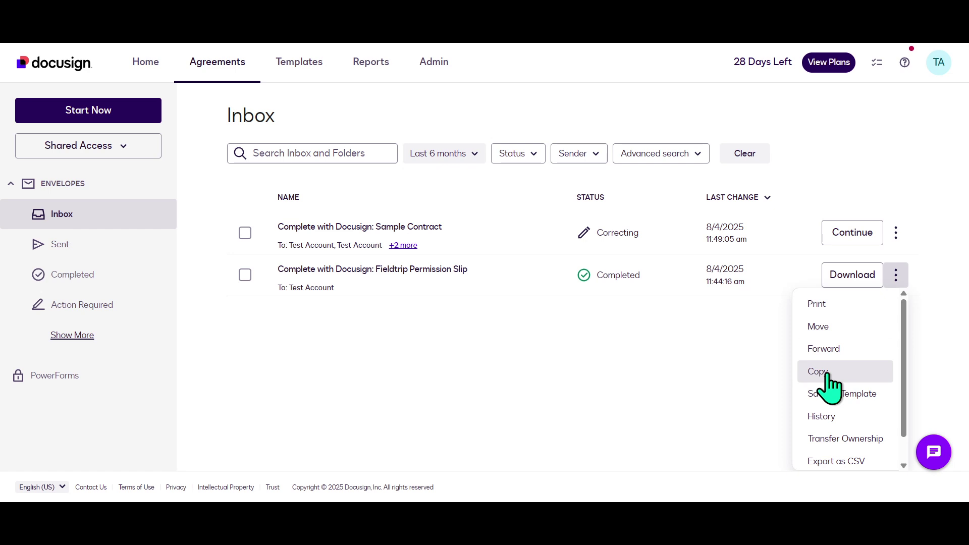
left_click(717, 373)
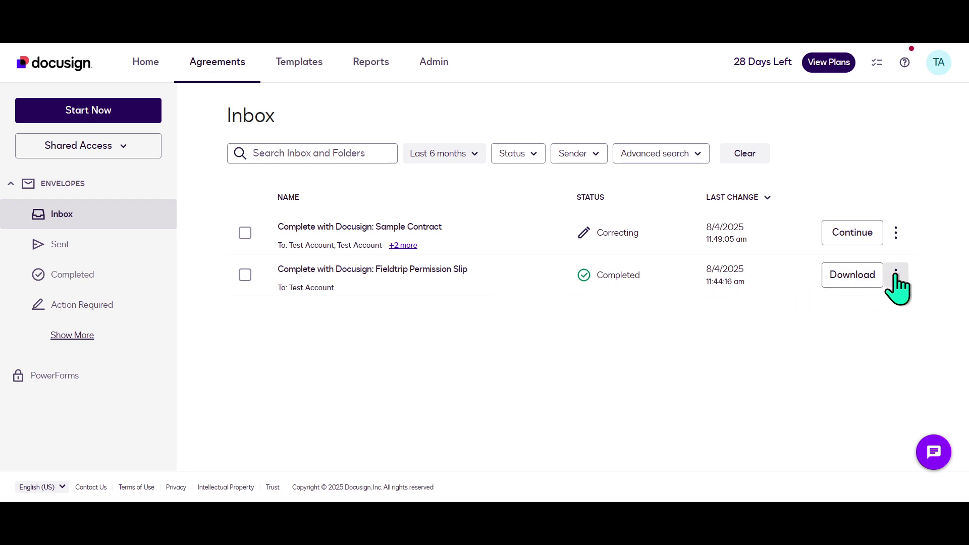
left_click(896, 274)
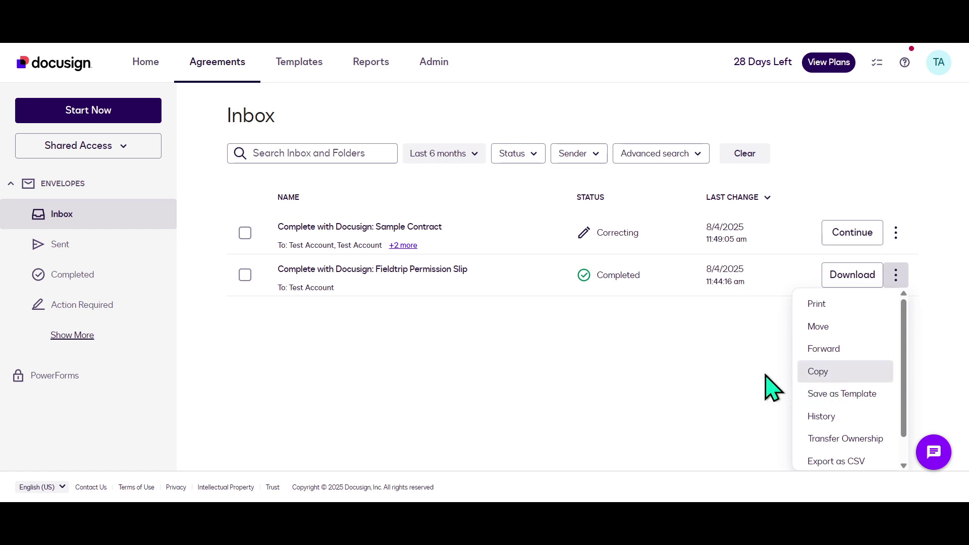
left_click(817, 373)
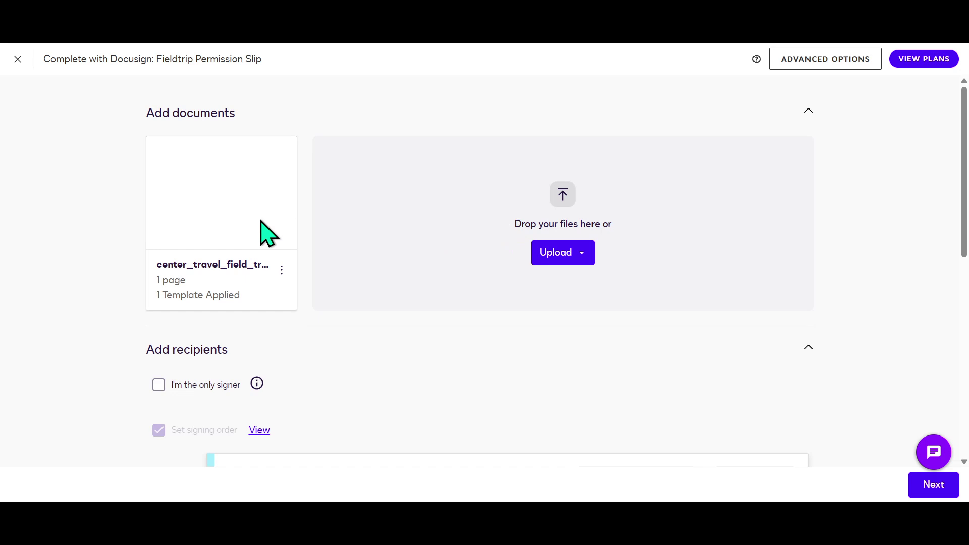
scroll(466, 193, "down", 2)
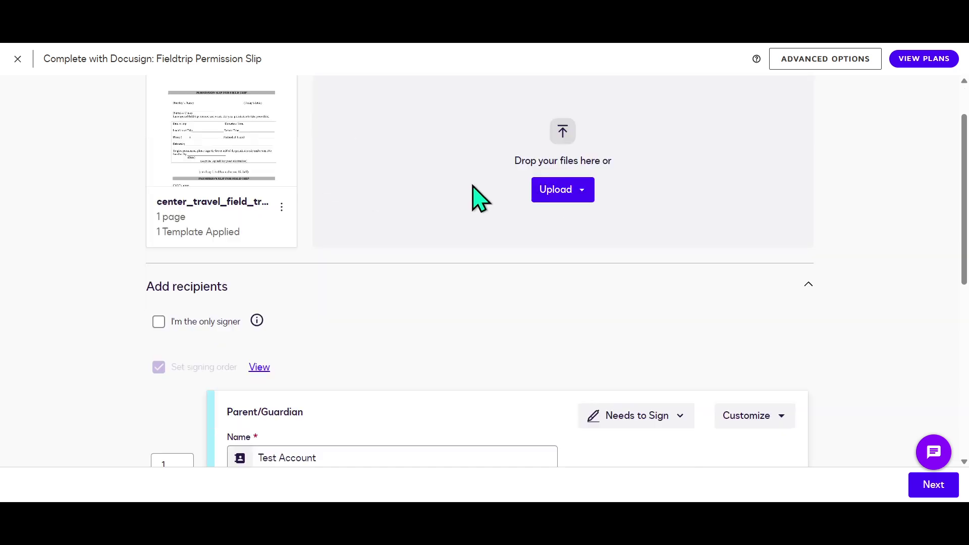
scroll(471, 186, "down", 1)
scroll(463, 176, "down", 1)
scroll(462, 175, "down", 1)
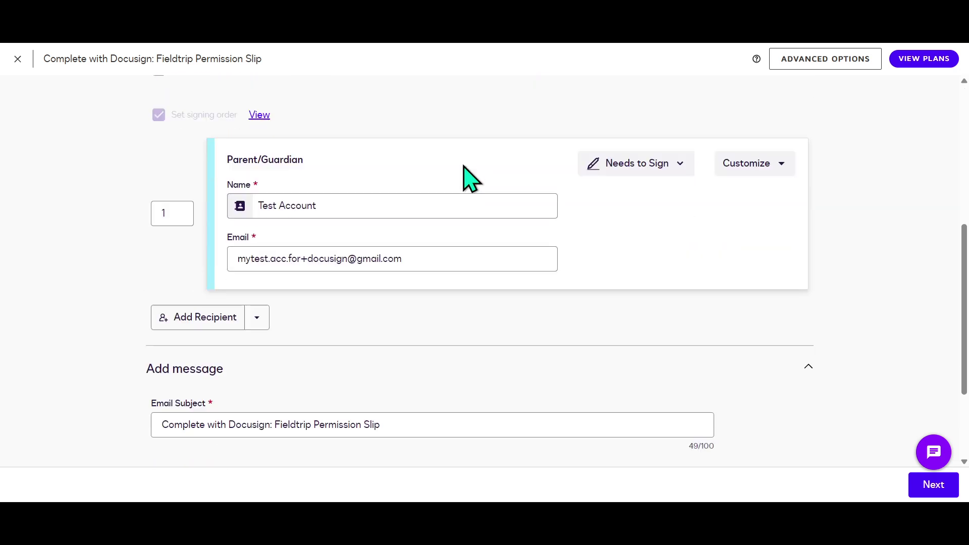
- Set Test Account as the Parent/Guardian signer and continue to field placement
left_click(361, 204)
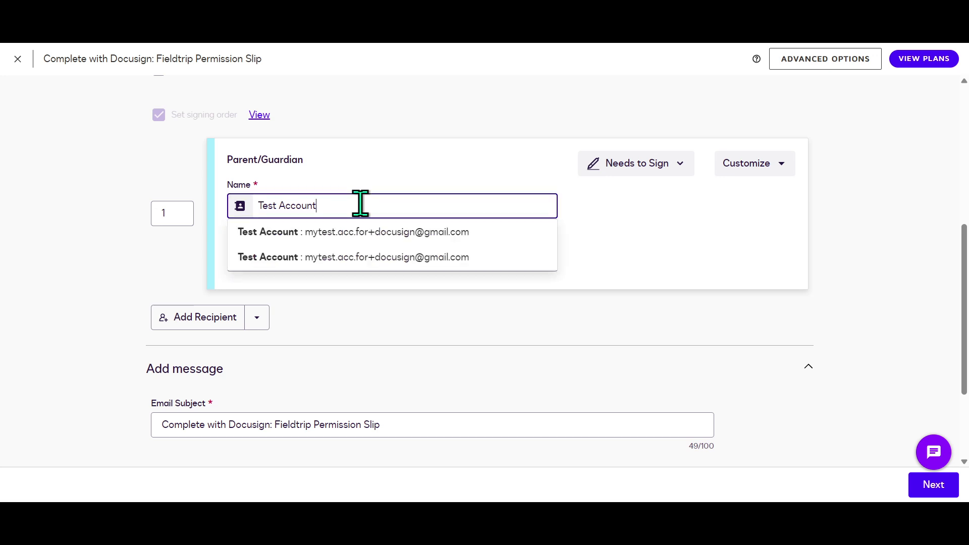
left_click(376, 236)
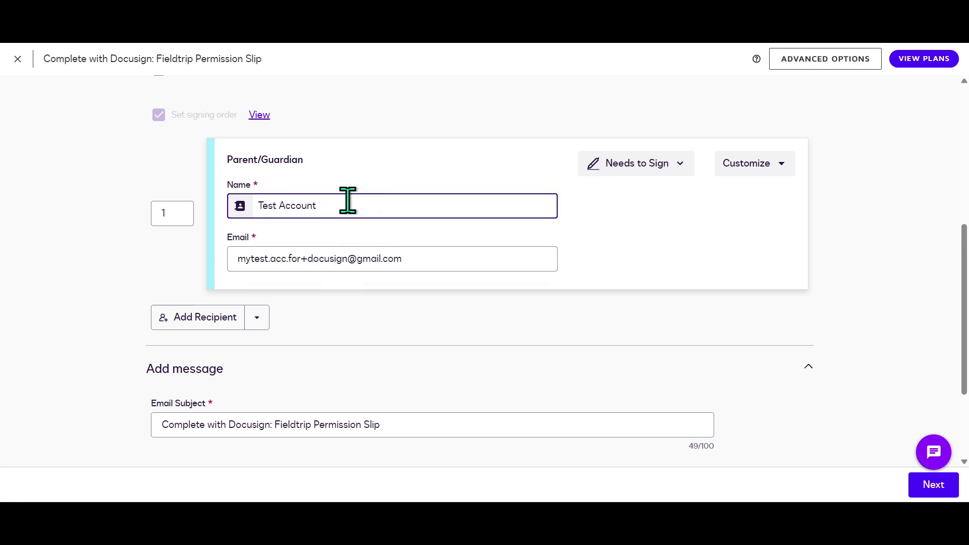
scroll(335, 199, "up", 1)
scroll(329, 210, "down", 2)
scroll(328, 216, "down", 1)
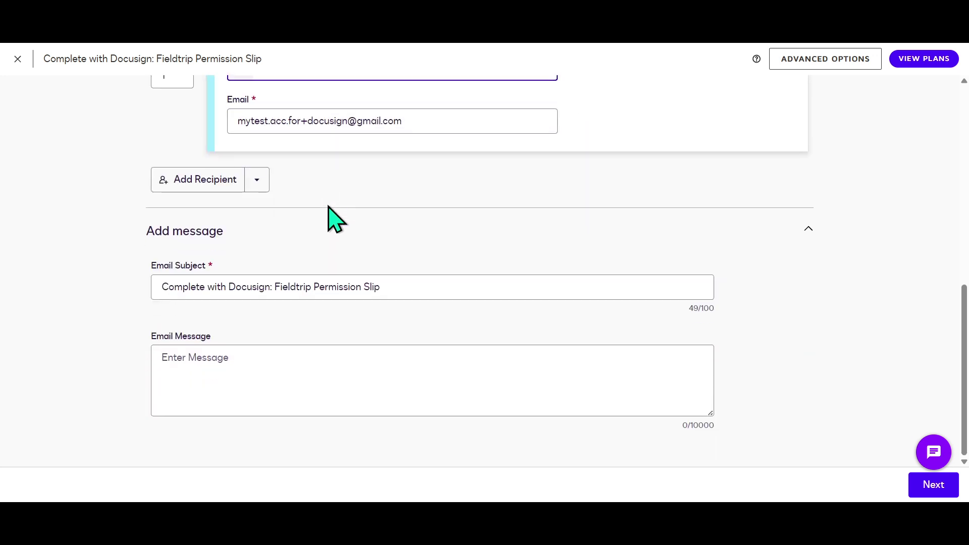
left_click(935, 487)
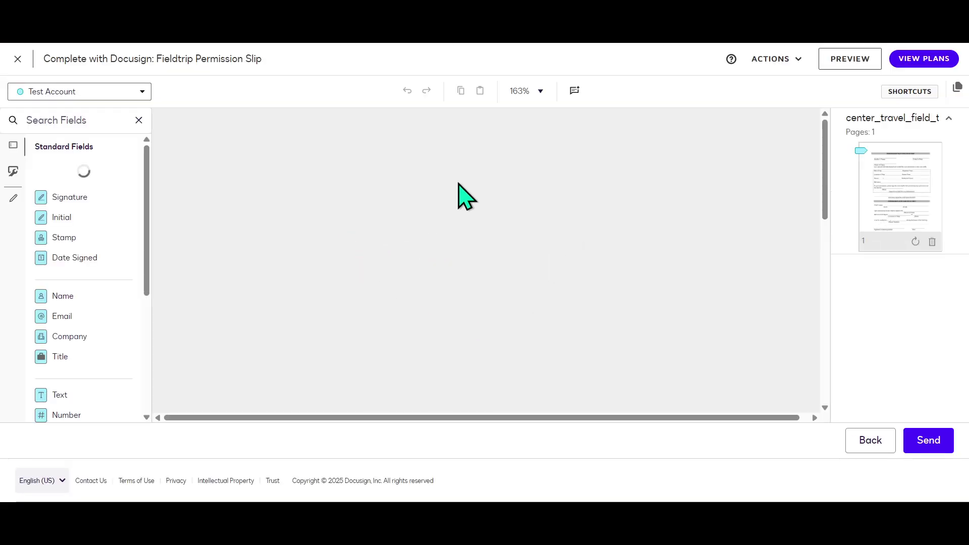
scroll(529, 245, "down", 3)
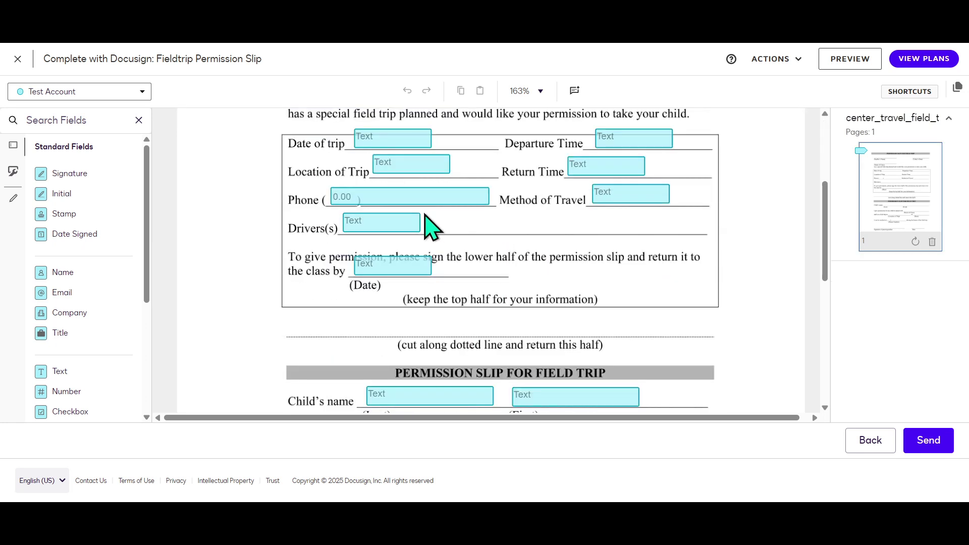
scroll(425, 190, "down", 2)
scroll(454, 222, "down", 2)
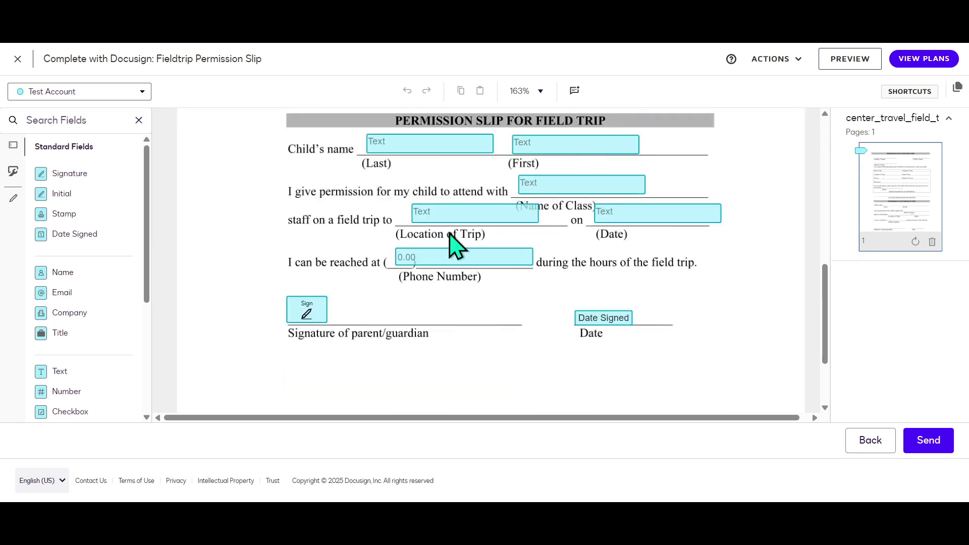
scroll(458, 245, "down", 2)
scroll(439, 278, "up", 2)
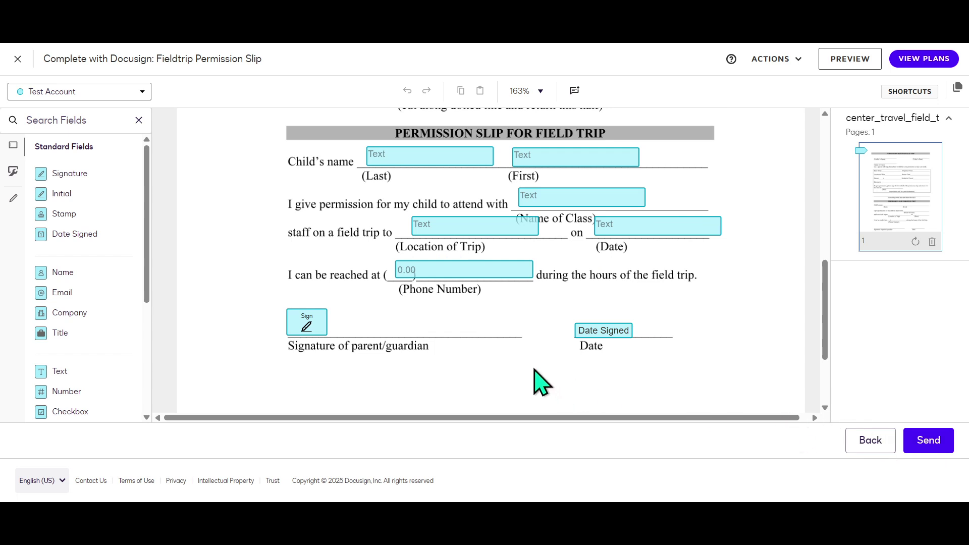
scroll(515, 363, "up", 2)
scroll(477, 345, "down", 1)
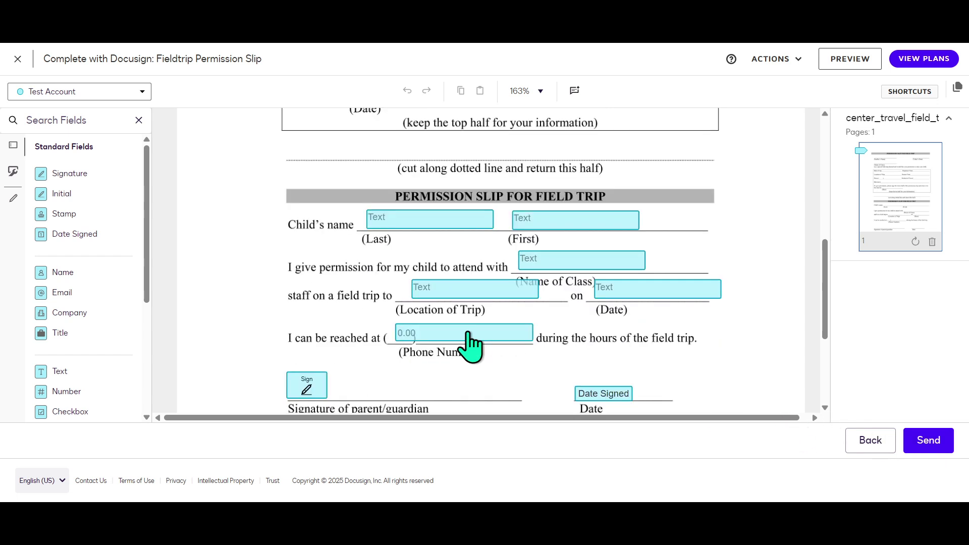
scroll(471, 345, "down", 1)
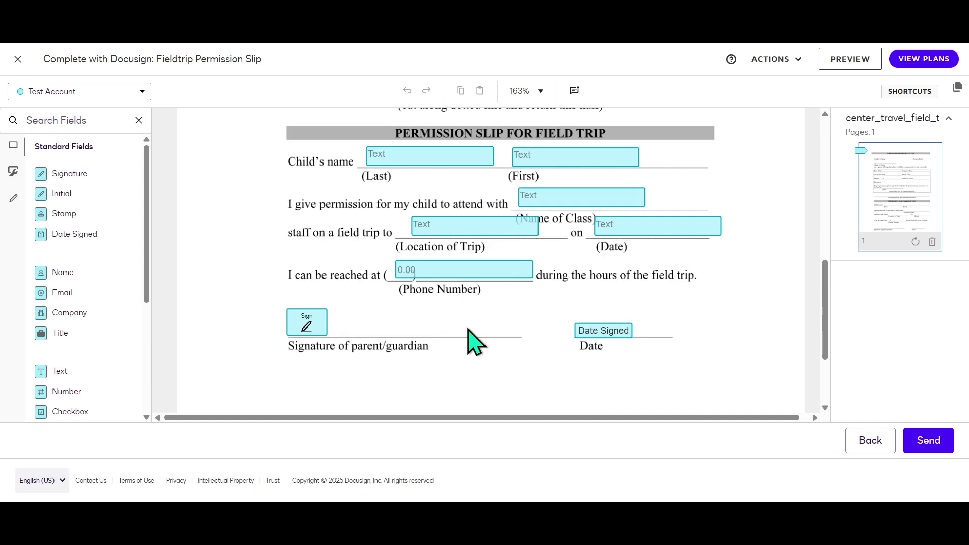
scroll(473, 340, "up", 1)
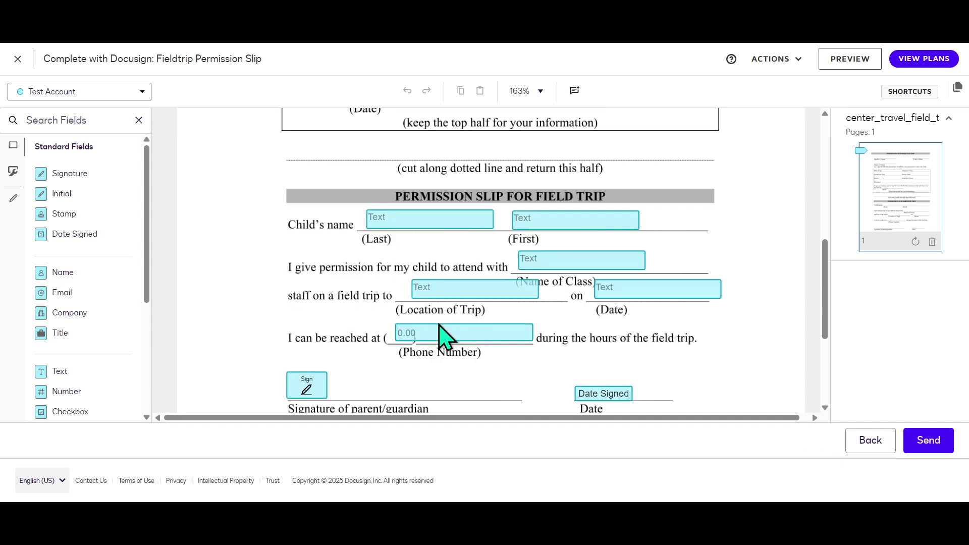
scroll(420, 264, "up", 3)
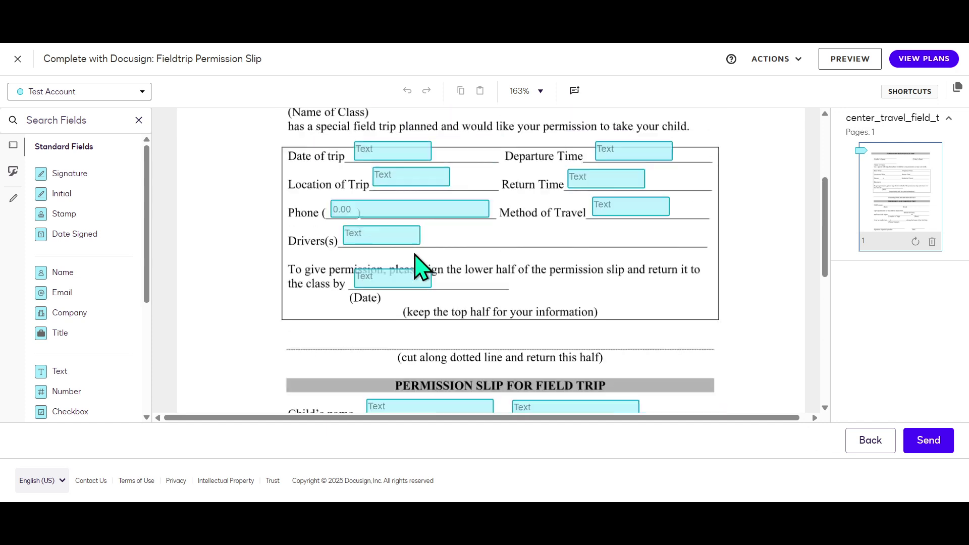
scroll(420, 263, "down", 1)
scroll(454, 212, "up", 4)
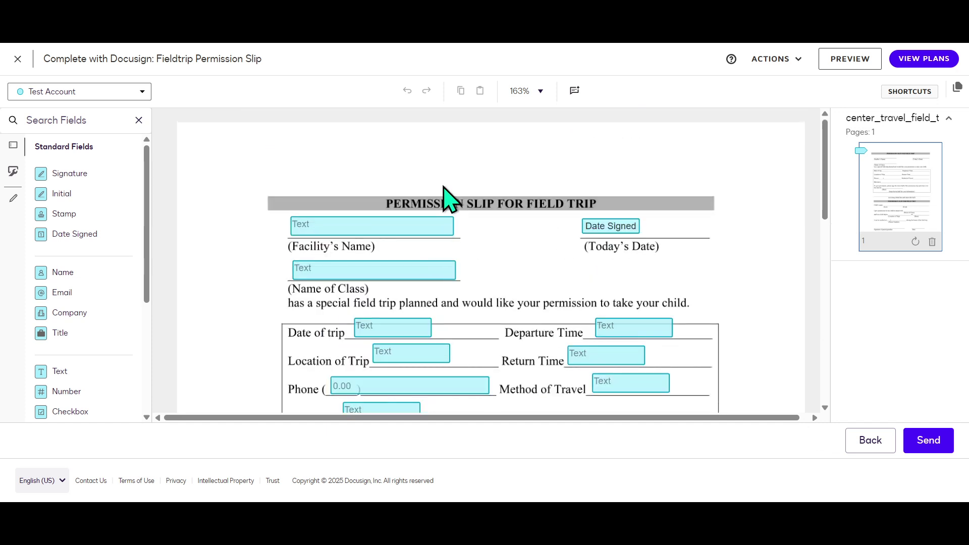
scroll(444, 187, "down", 1)
scroll(398, 208, "down", 1)
scroll(394, 226, "down", 3)
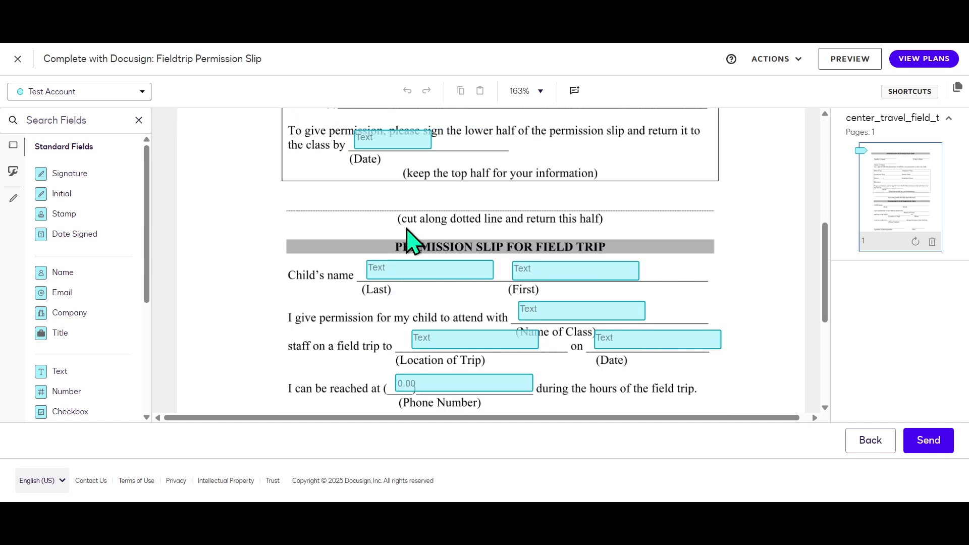
scroll(447, 249, "down", 2)
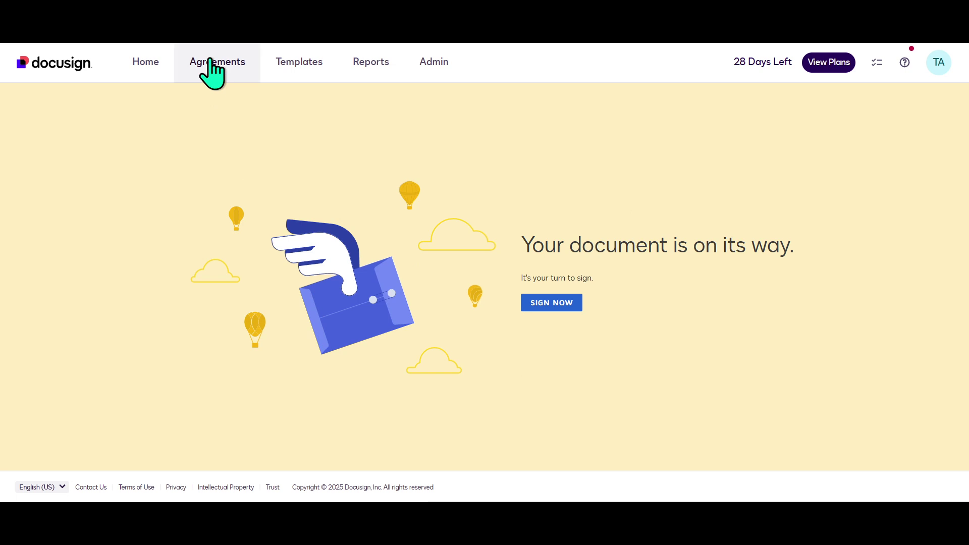
- Return to the Agreements inbox after sending the envelope
left_click(211, 68)
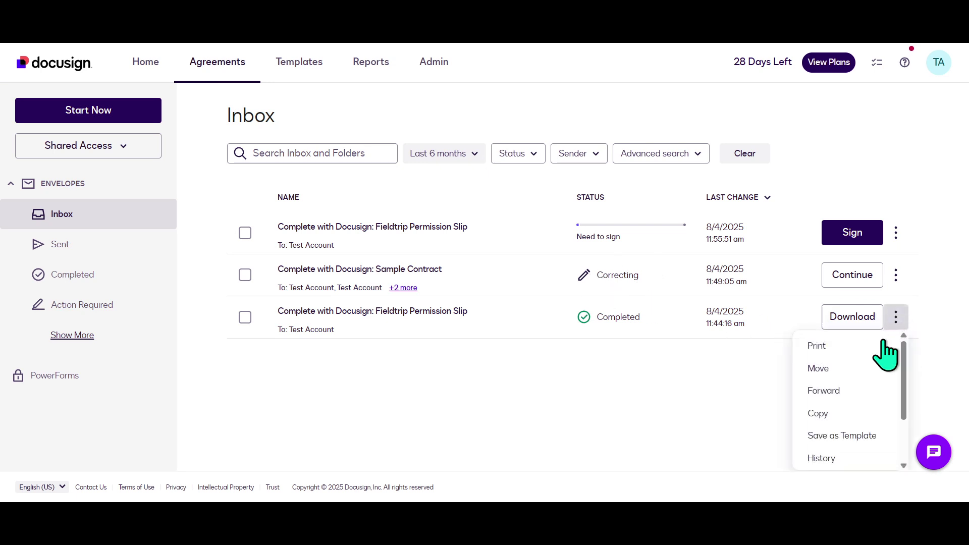
- Review the row actions for the Need to sign and completed Fieldtrip Permission Slip envelopes
left_click(727, 369)
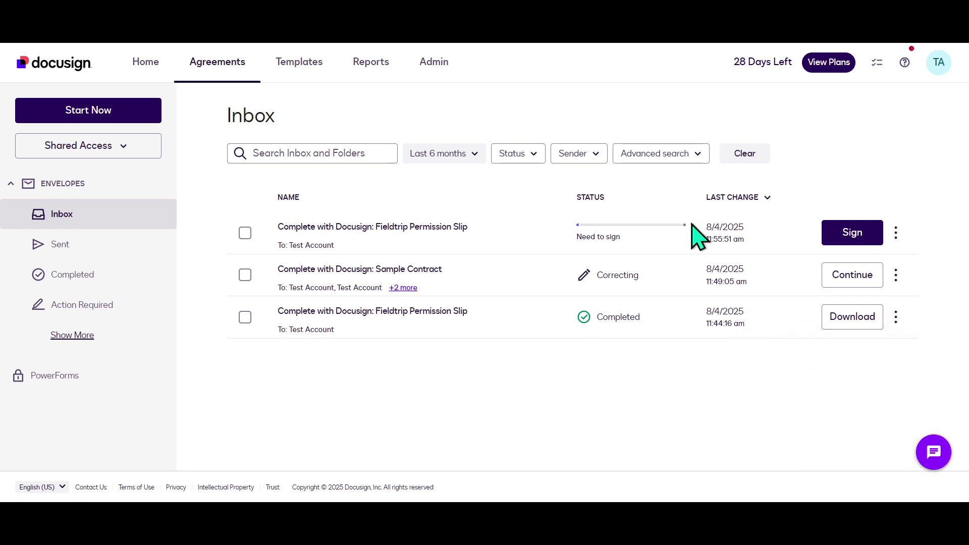
left_click(898, 235)
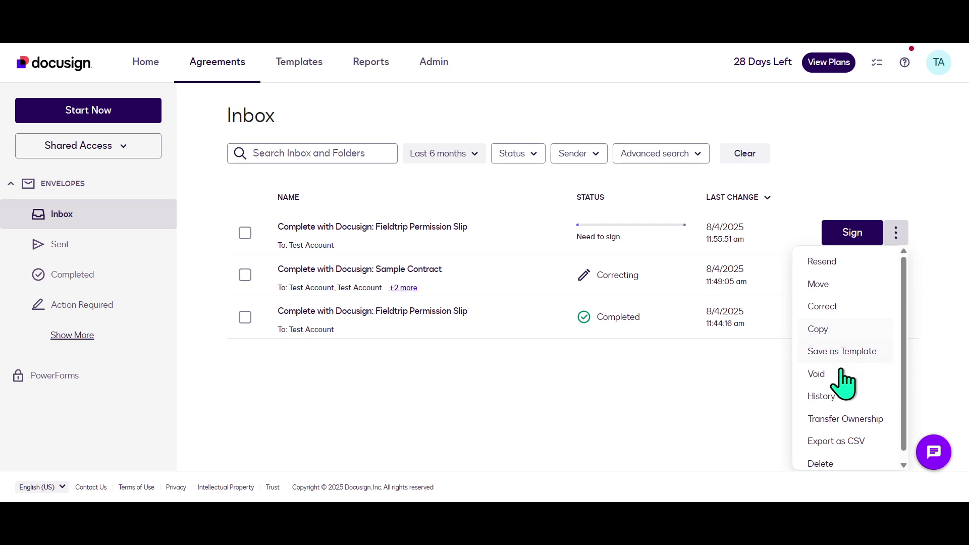
left_click(719, 386)
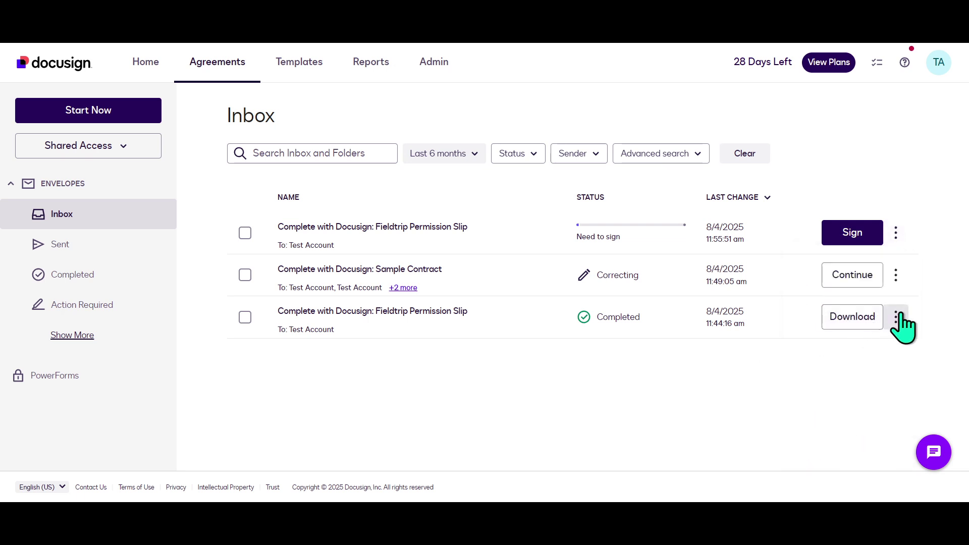
left_click(897, 319)
scroll(839, 411, "down", 2)
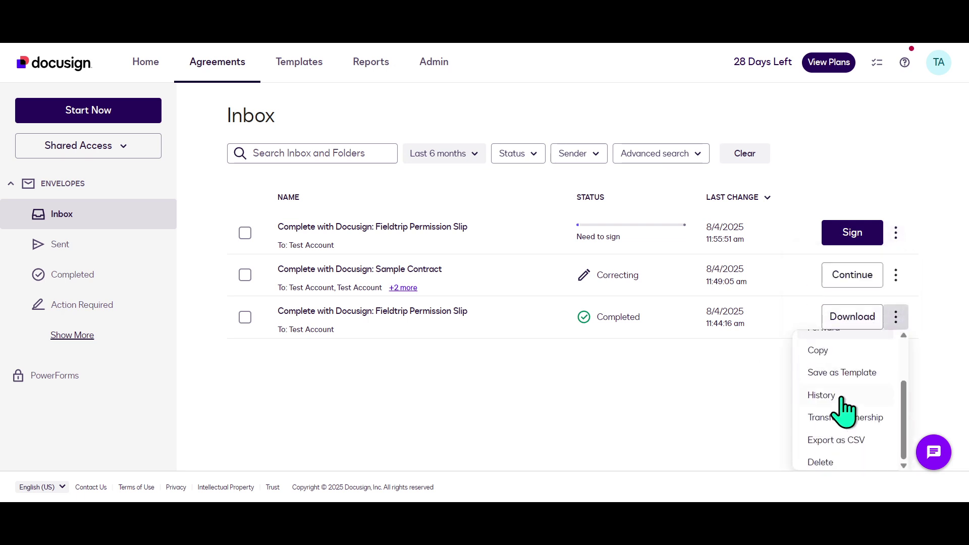
scroll(853, 406, "up", 2)
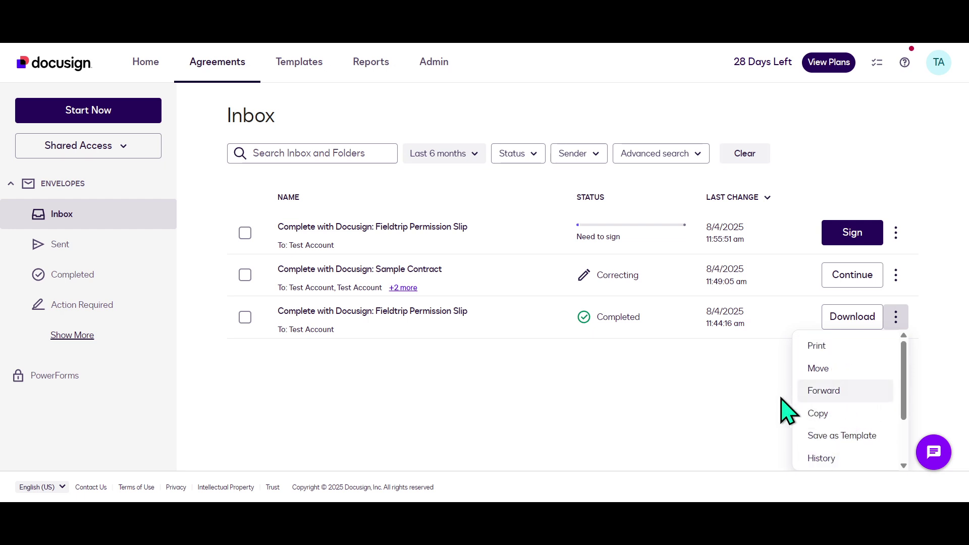
scroll(849, 401, "down", 2)
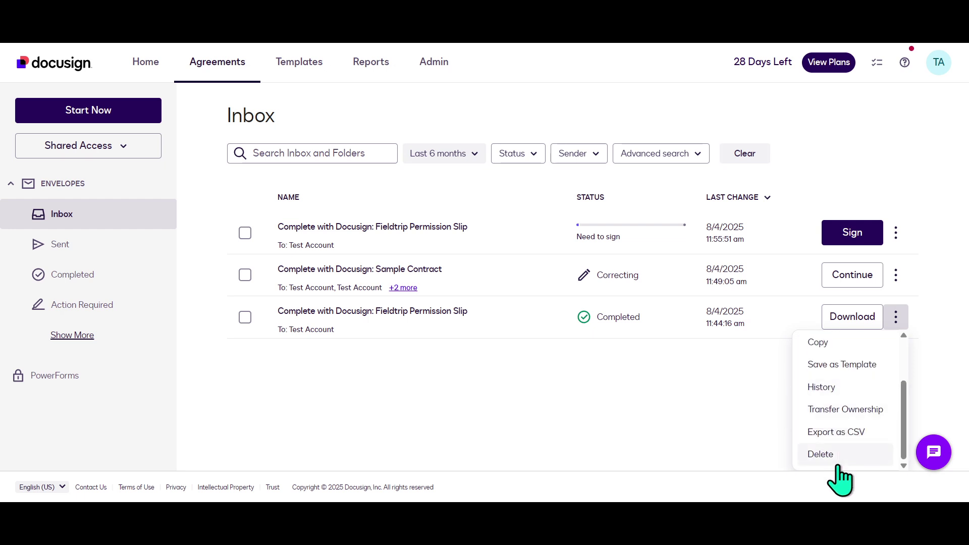